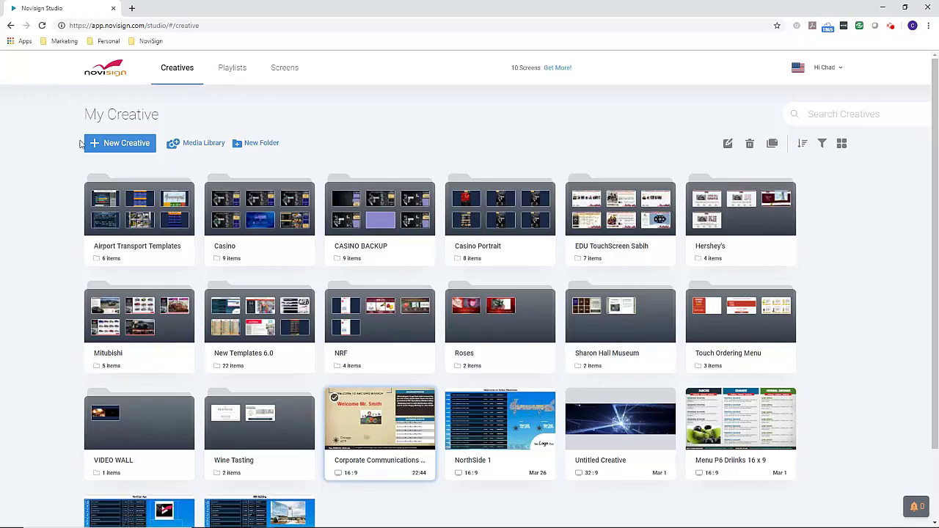
# Start a new creative and filter the template list to the Healthcare category.
pyautogui.click(121, 148)
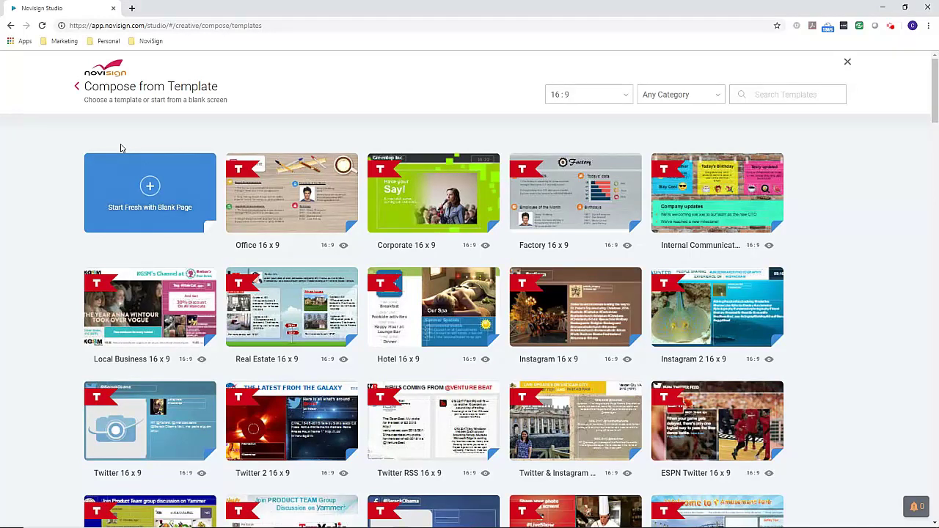
pyautogui.click(711, 98)
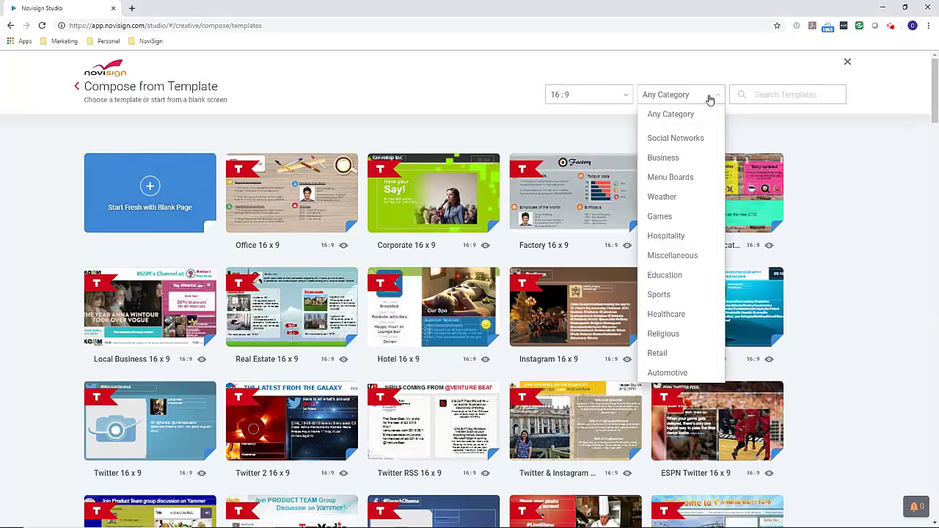
pyautogui.click(666, 316)
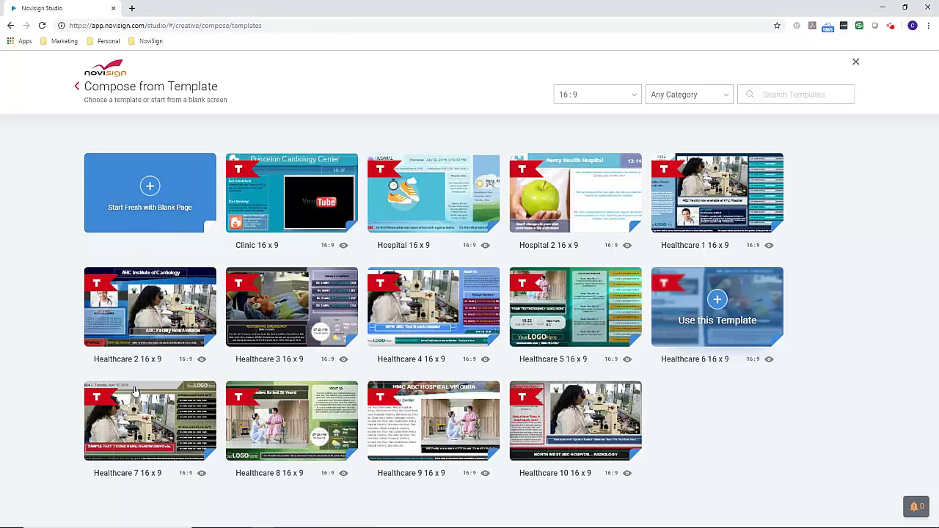
# Create a creative from the Healthcare 2 16 x 9 template and select its lab photo slideshow.
pyautogui.click(150, 302)
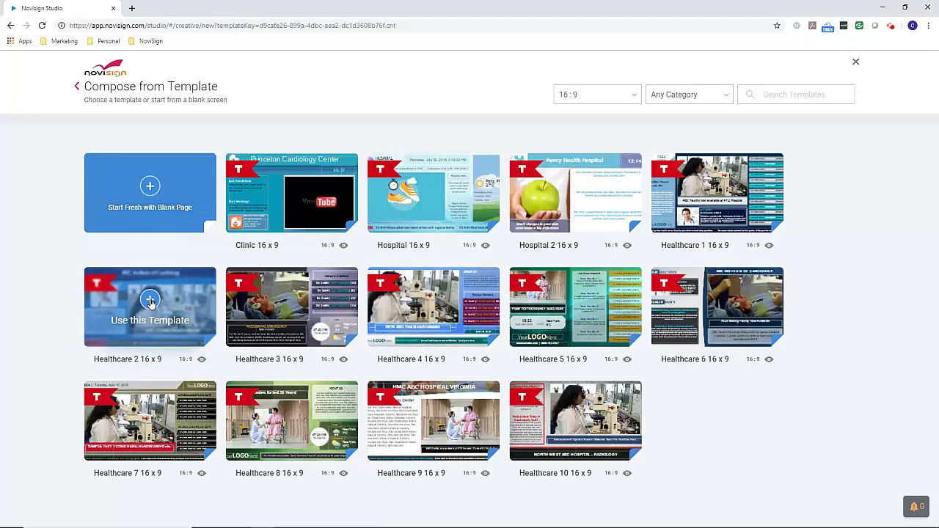
pyautogui.click(151, 302)
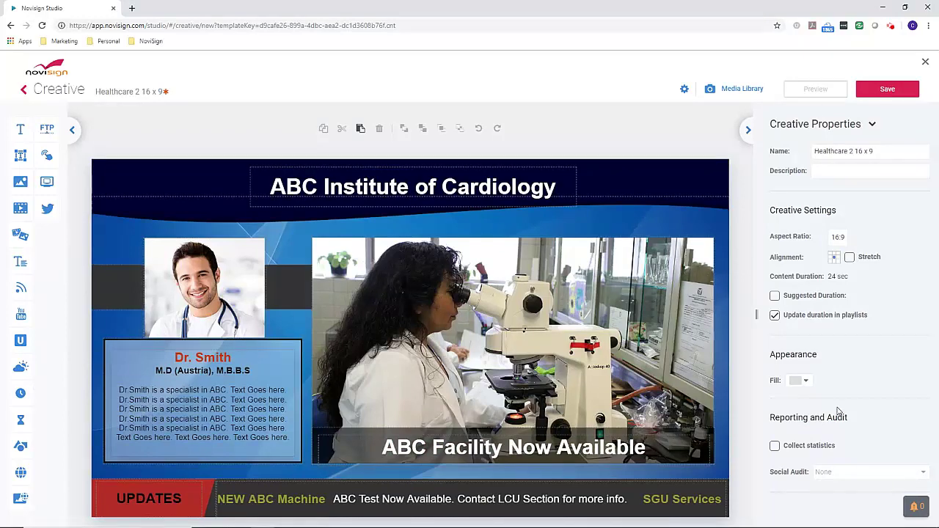
pyautogui.click(502, 368)
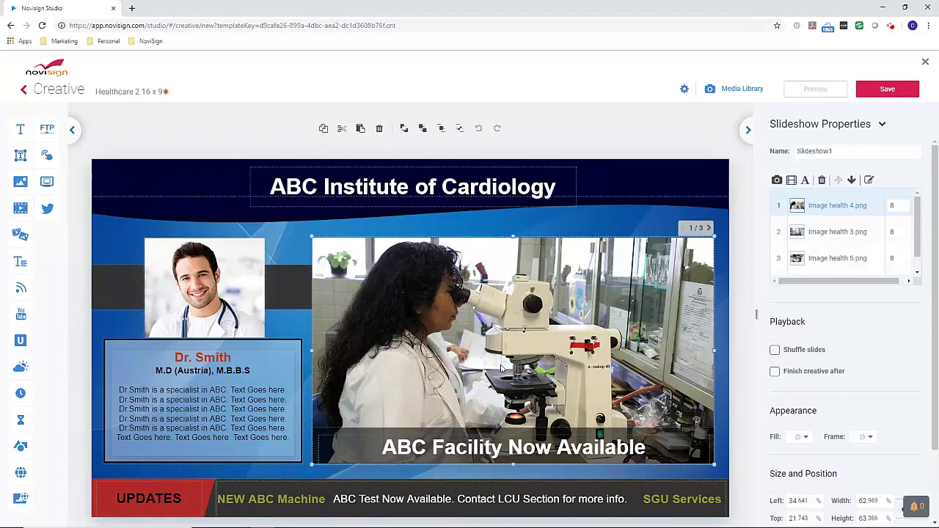
# Delete the ABC Facility Now Available banner, its dark box and the lab photo slideshow.
pyautogui.moveTo(312, 237); pyautogui.dragTo(482, 322)
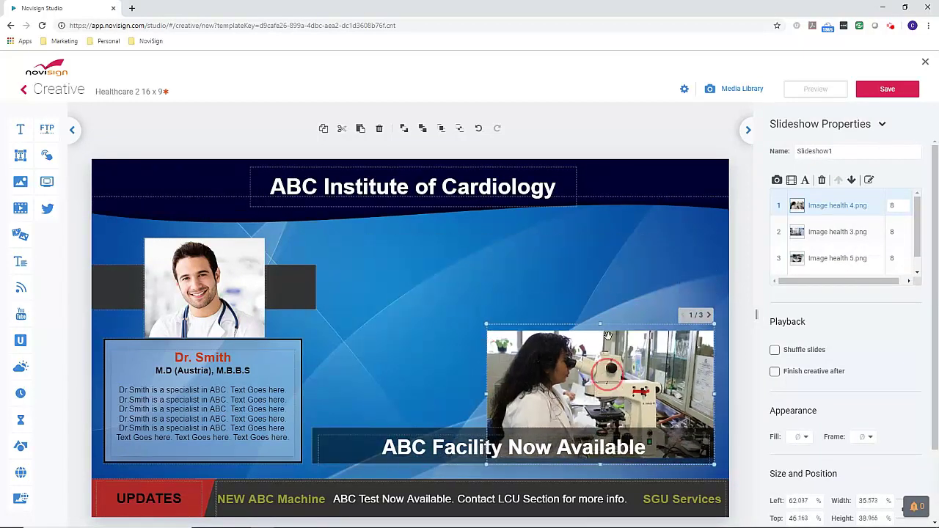
pyautogui.moveTo(603, 380); pyautogui.dragTo(613, 266)
pyautogui.click(543, 454)
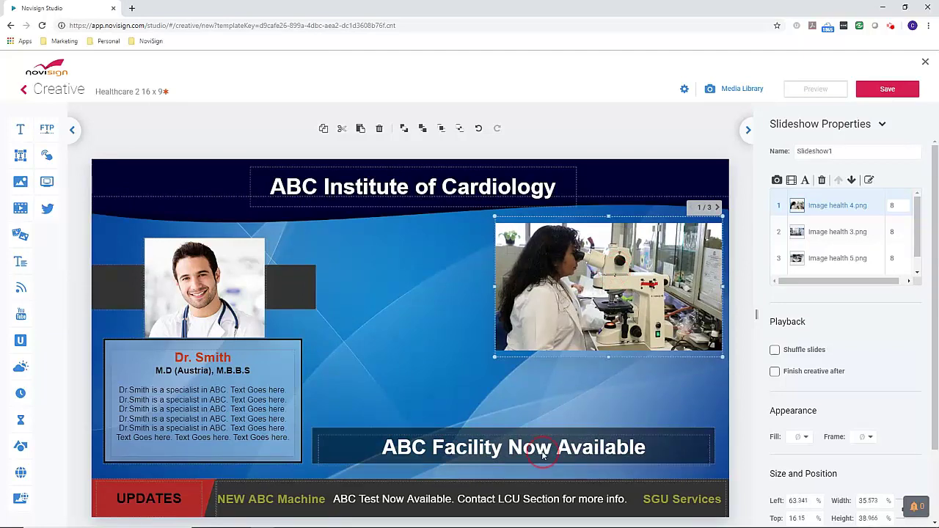
pyautogui.press('Delete')
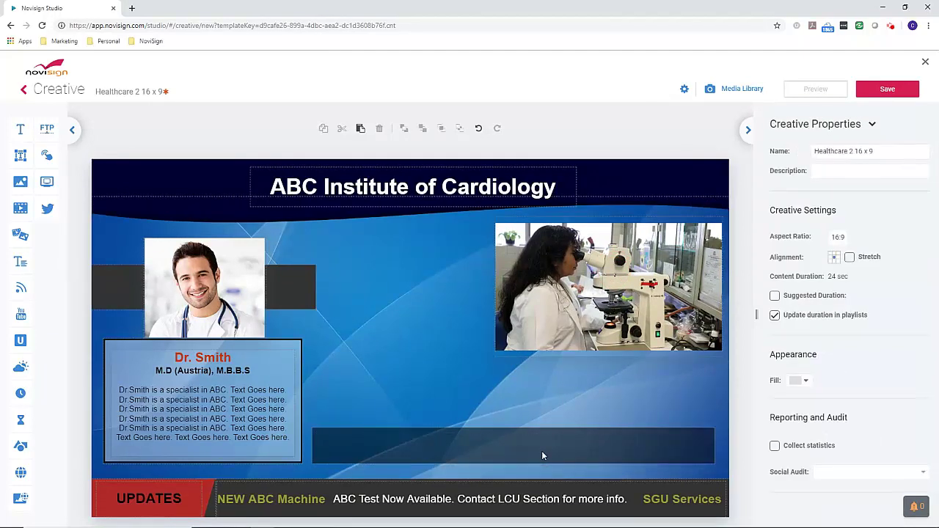
pyautogui.click(543, 455)
pyautogui.press('Delete')
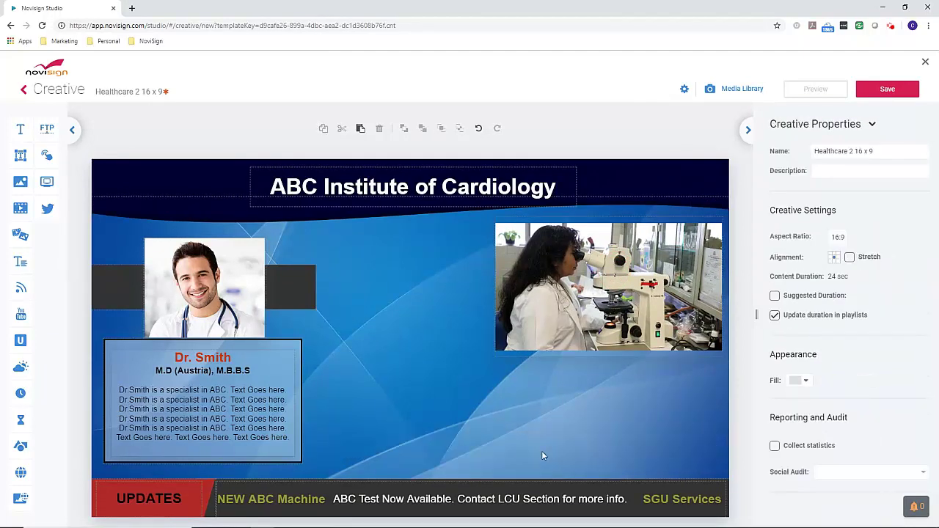
pyautogui.click(550, 297)
pyautogui.press('Delete')
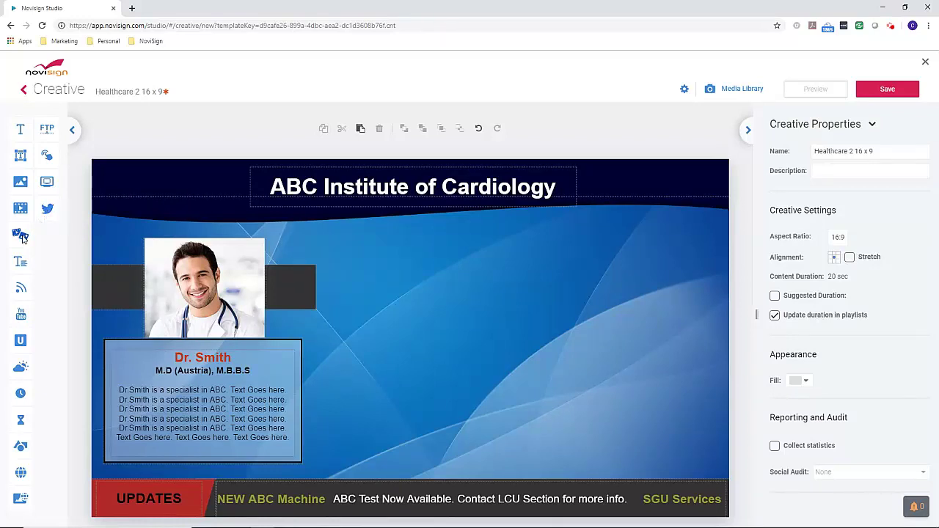
# Add a Slideshow widget sized to fill the right-hand area and drop a YouTube video into it.
pyautogui.moveTo(22, 239); pyautogui.dragTo(555, 319)
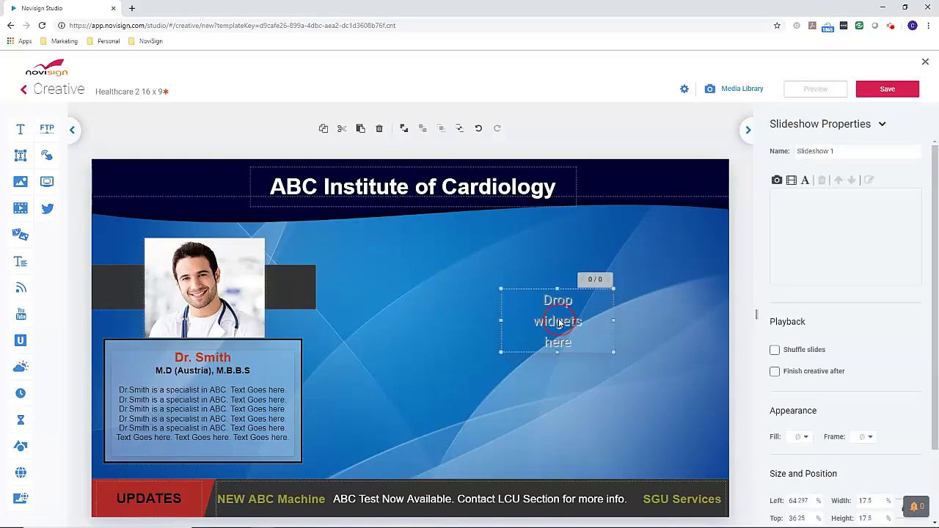
pyautogui.moveTo(501, 352); pyautogui.dragTo(375, 445)
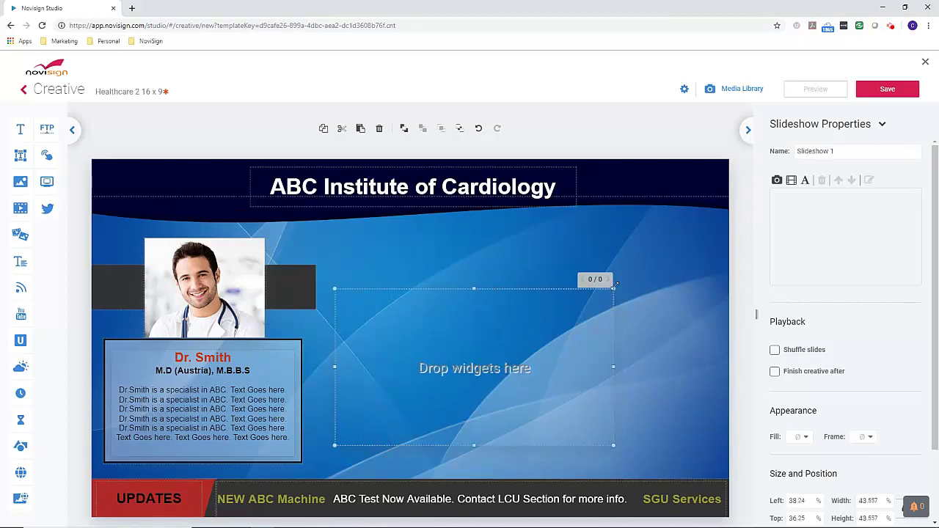
pyautogui.moveTo(580, 281); pyautogui.dragTo(675, 231)
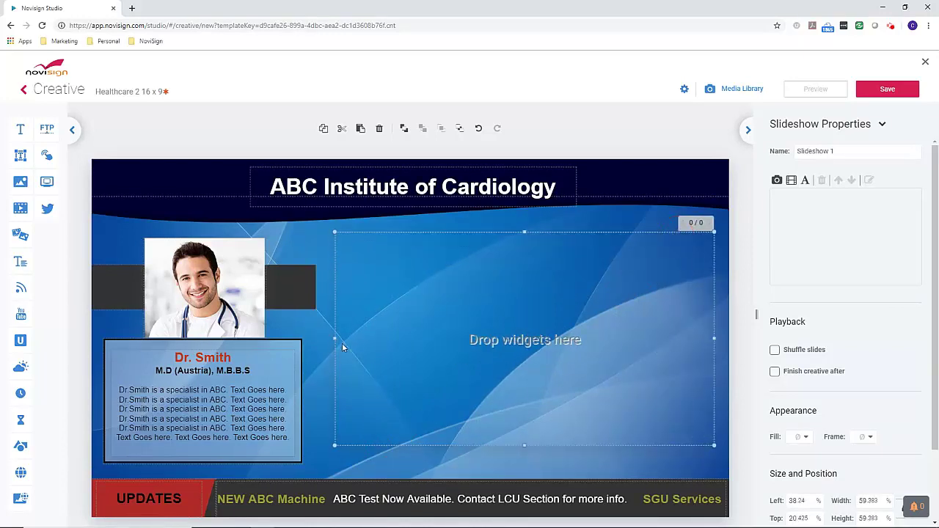
pyautogui.moveTo(335, 339); pyautogui.dragTo(311, 342)
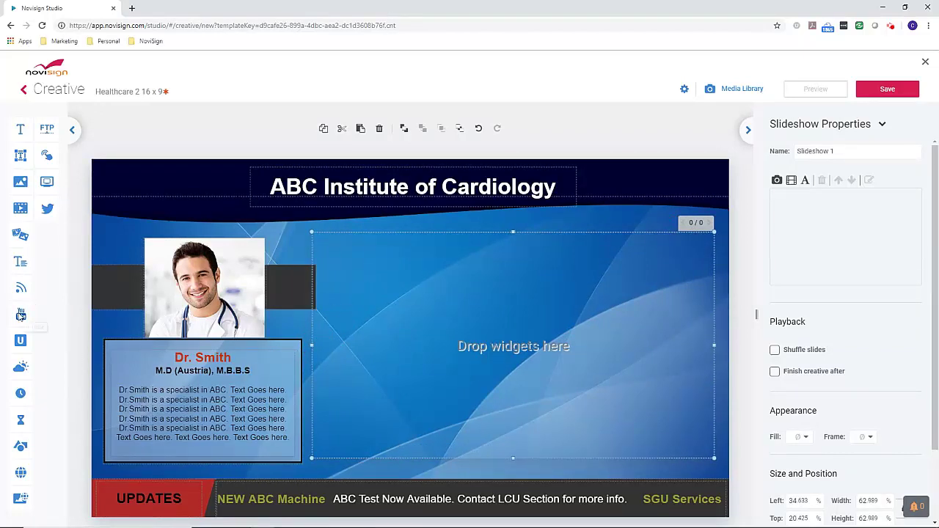
pyautogui.moveTo(20, 314); pyautogui.dragTo(490, 307)
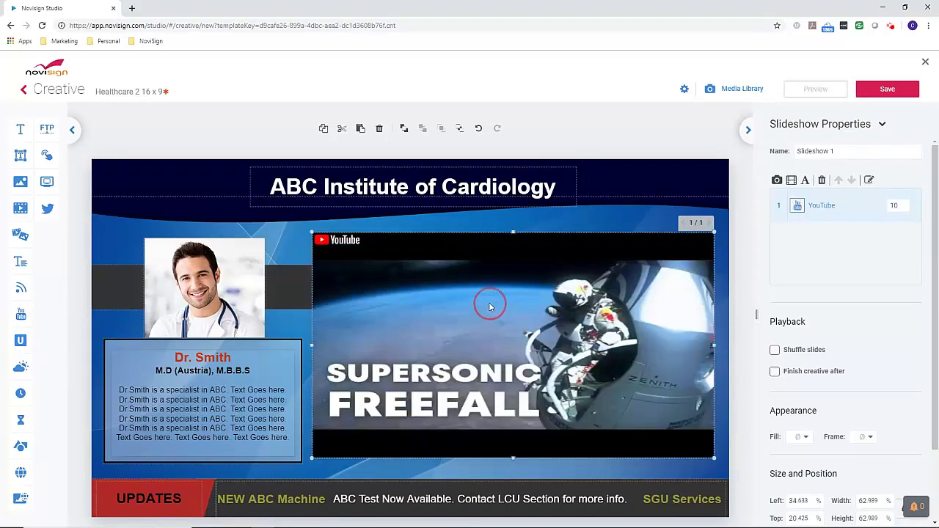
# Inspect the YouTube slide's settings and check its video address.
pyautogui.click(794, 222)
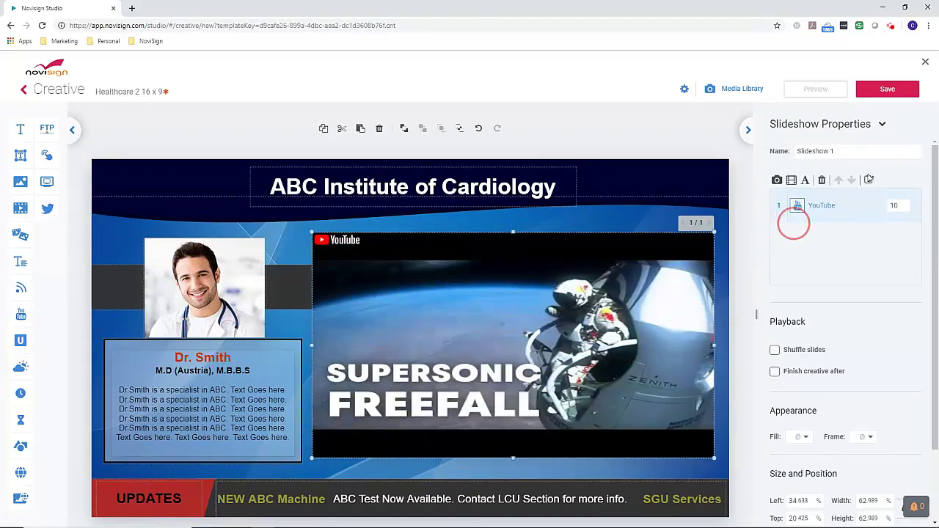
pyautogui.click(868, 180)
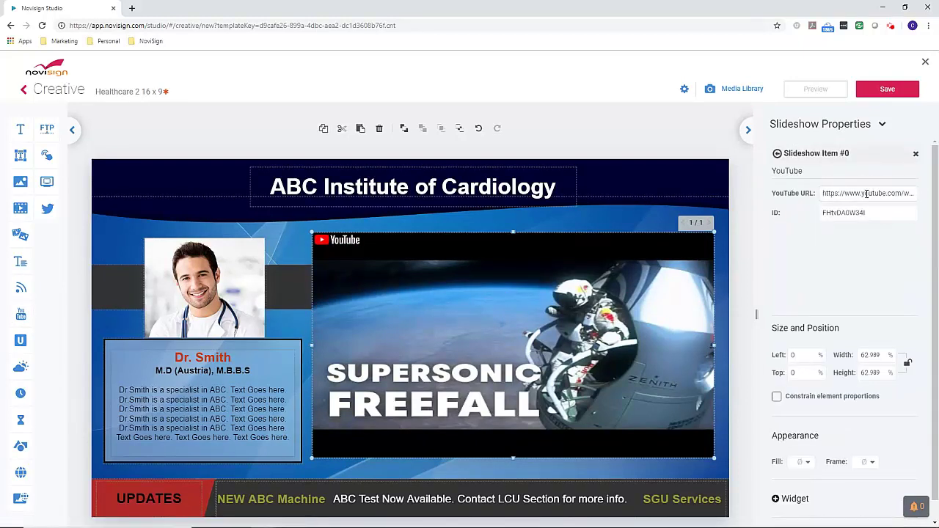
pyautogui.click(867, 194)
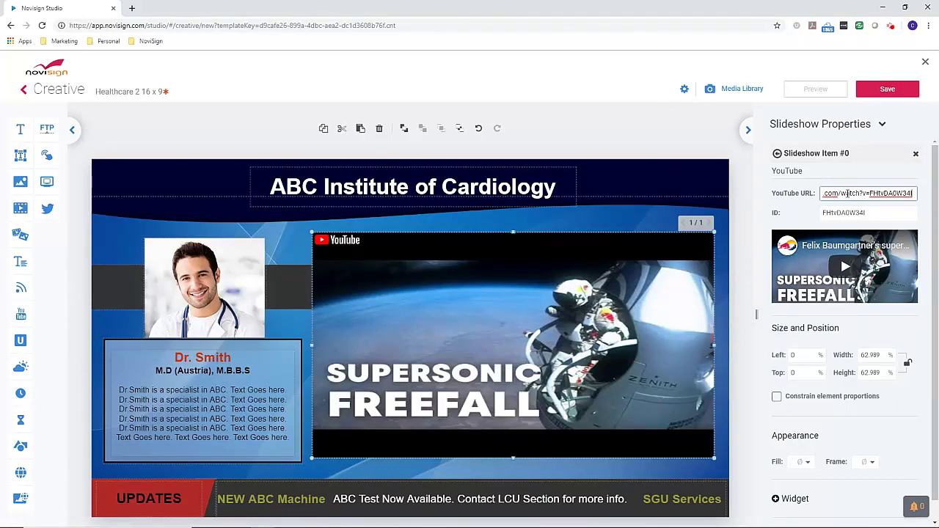
pyautogui.click(778, 154)
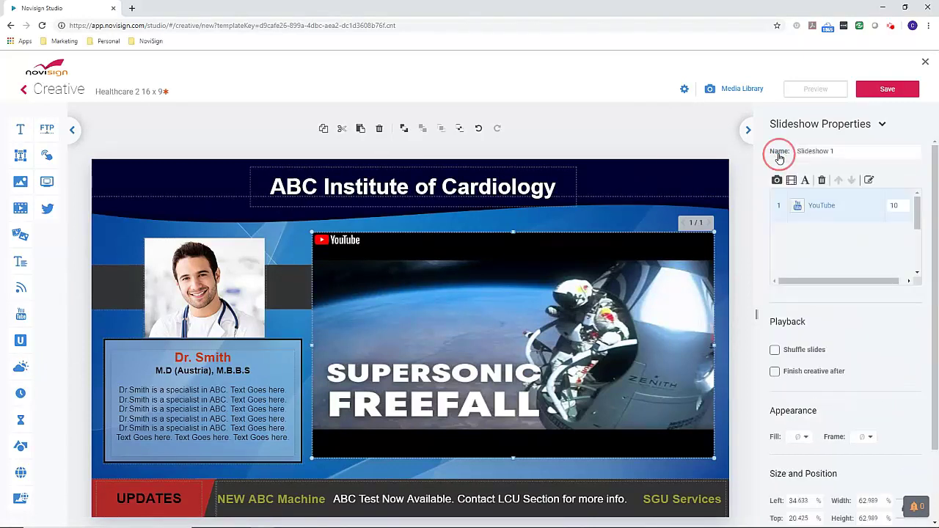
# Set the YouTube slide's duration to 45 seconds and bring up My Library.
pyautogui.doubleClick(900, 205)
pyautogui.write('45')
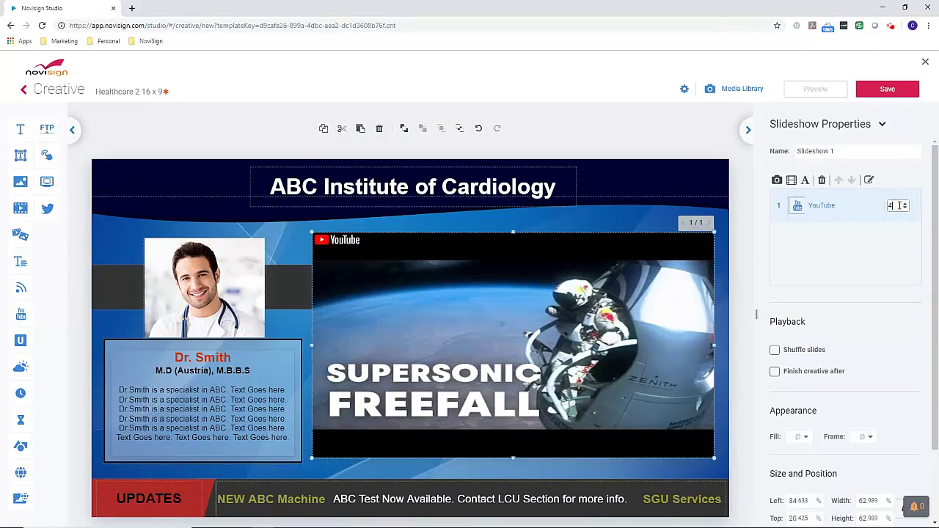
pyautogui.click(854, 241)
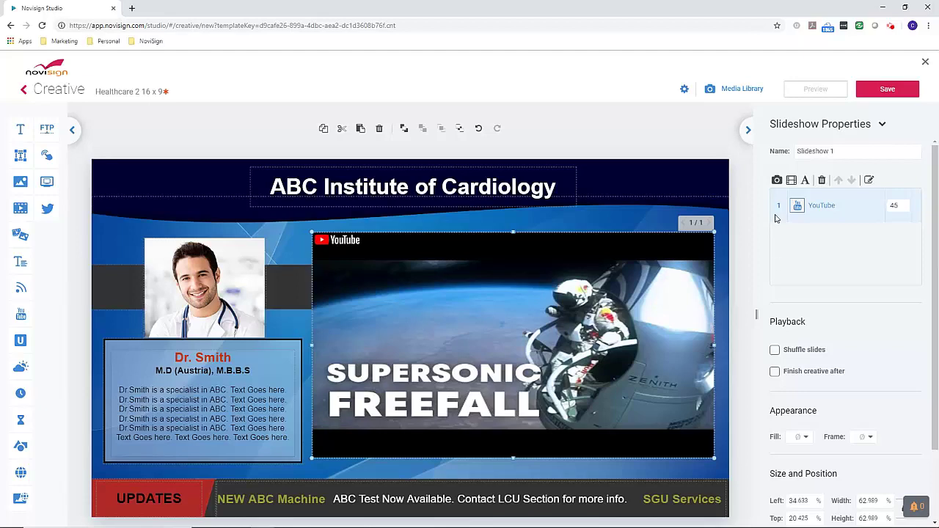
pyautogui.click(777, 181)
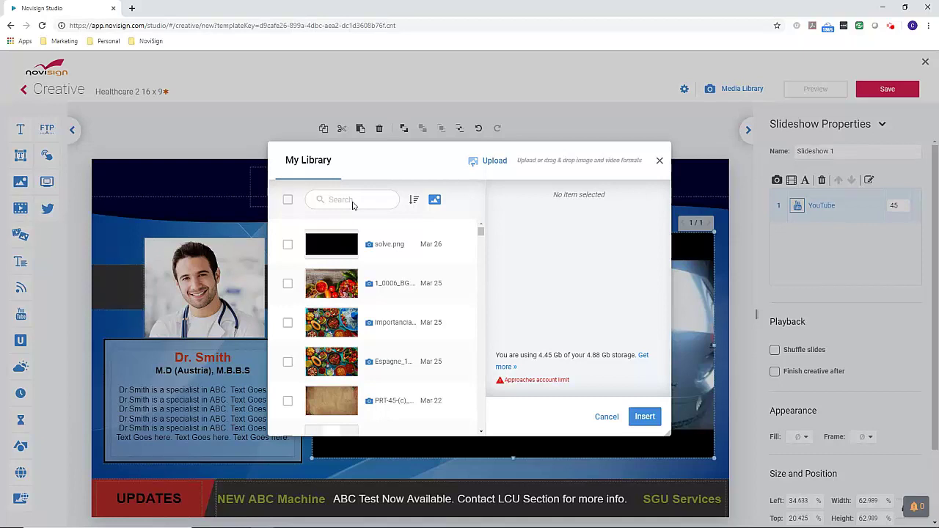
# Insert PRT-45-(c)_0004_Layer-1.png from My Library as slide 2, shown for 5 seconds.
pyautogui.click(353, 199)
pyautogui.write('doc')
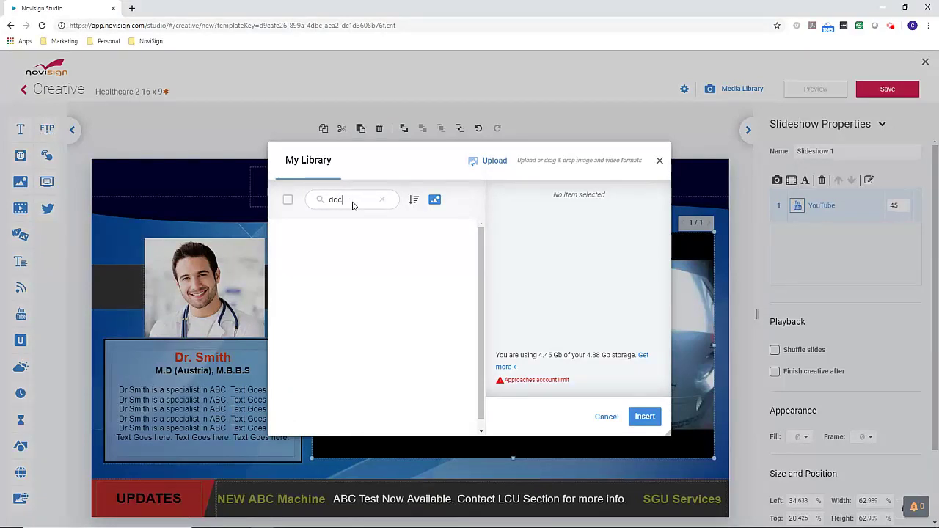
pyautogui.press('BackSpace')
pyautogui.press('BackSpace')
pyautogui.press('BackSpace')
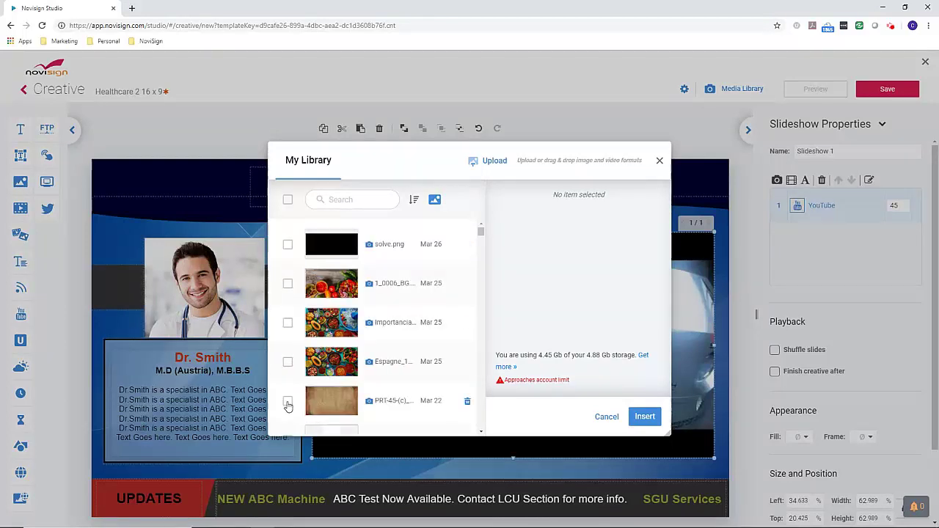
pyautogui.click(288, 402)
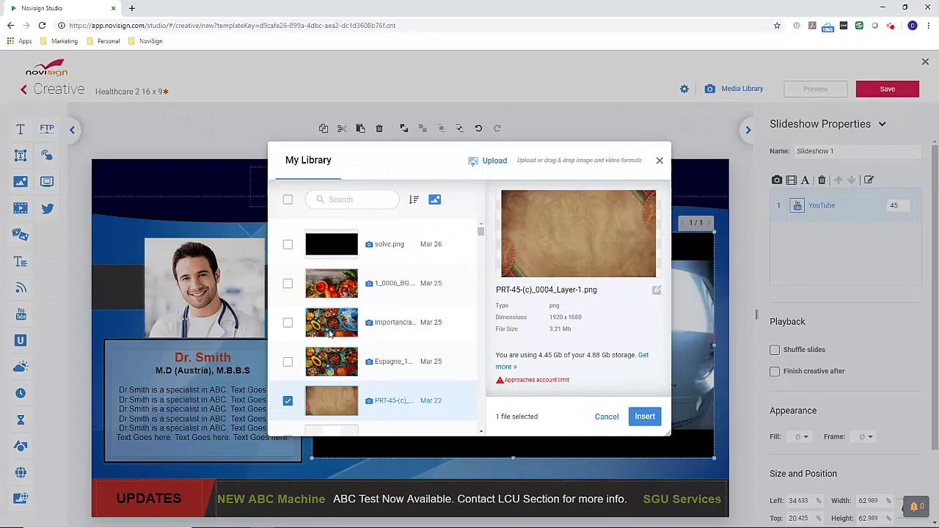
pyautogui.click(645, 417)
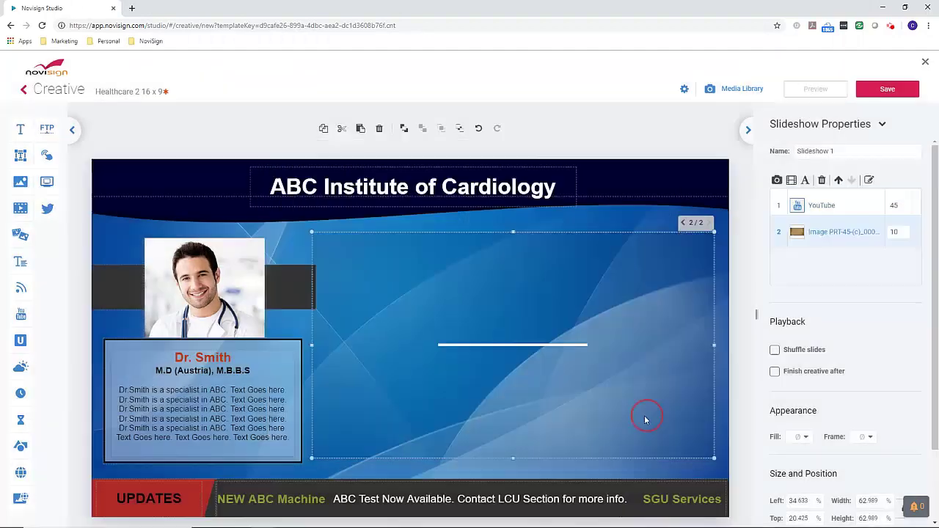
pyautogui.doubleClick(895, 233)
pyautogui.write('5')
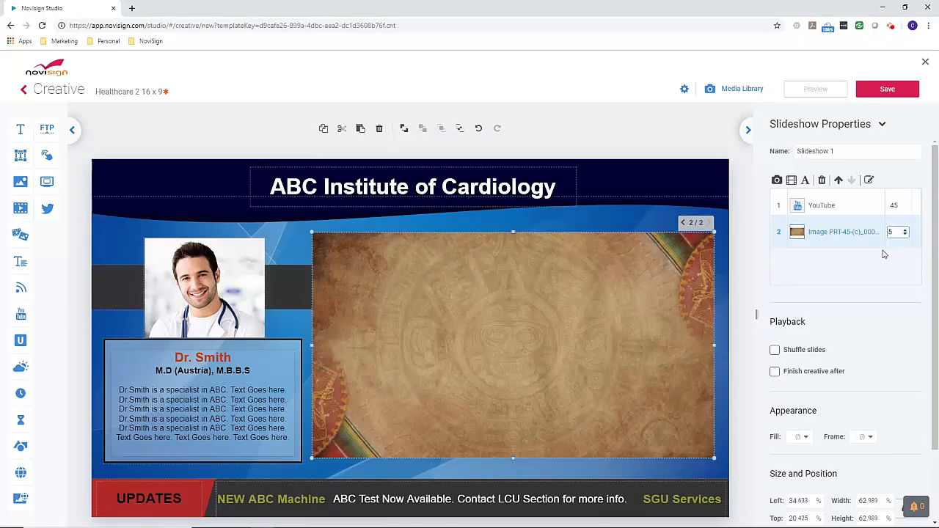
pyautogui.click(791, 184)
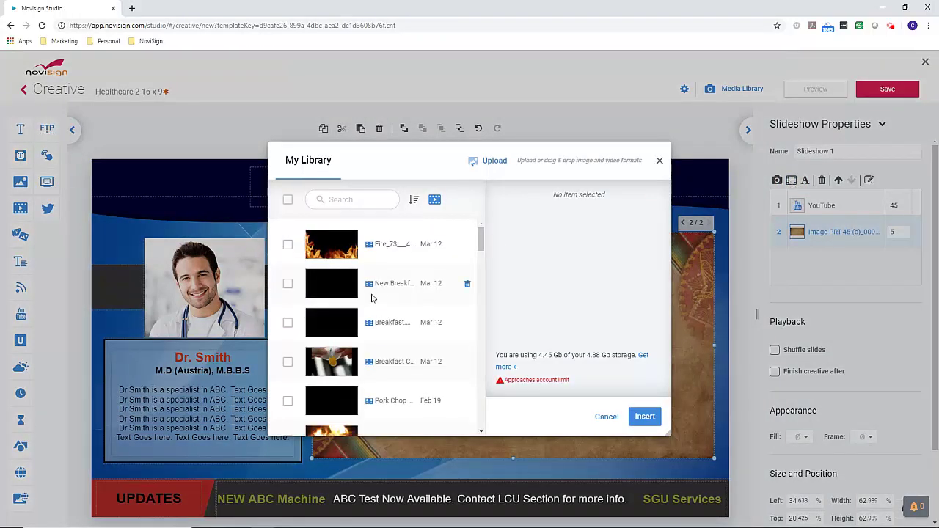
# Insert Breakfast Clip.mp4 from My Library as the slideshow's third slide.
pyautogui.click(287, 362)
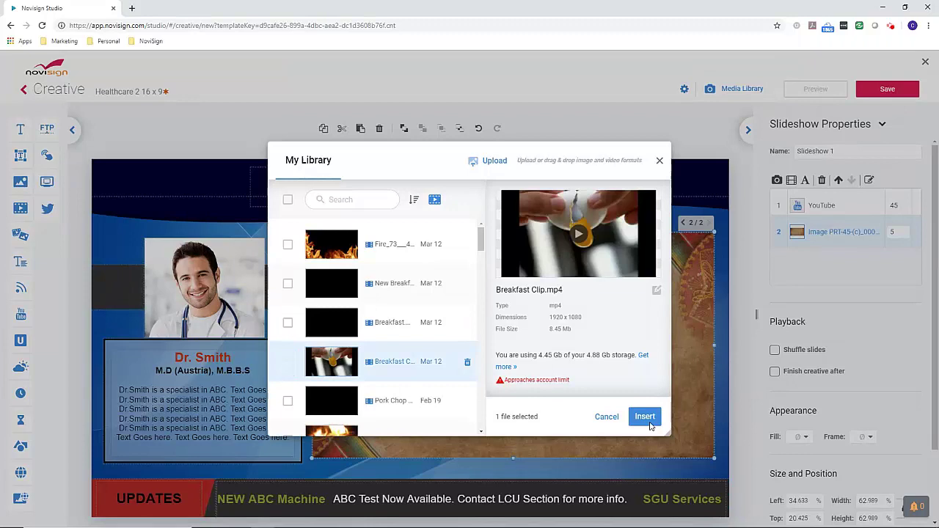
pyautogui.press('Return')
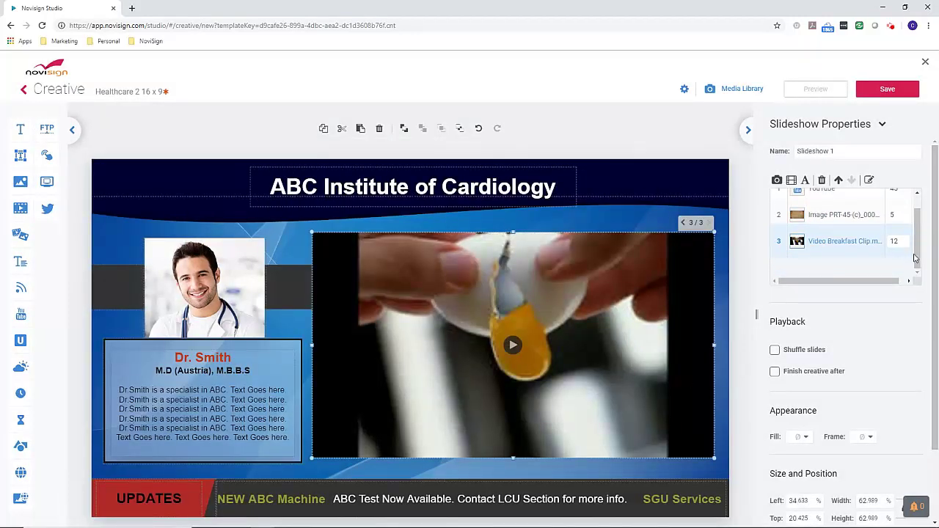
pyautogui.scroll(1, 916, 235)
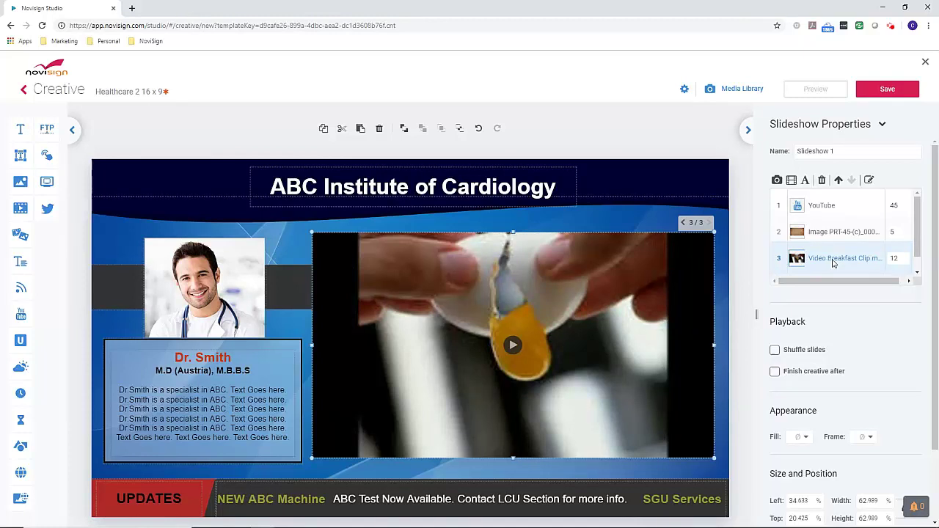
# Delete the Breakfast Clip video slide and drop a Weather widget at the top left.
pyautogui.click(839, 180)
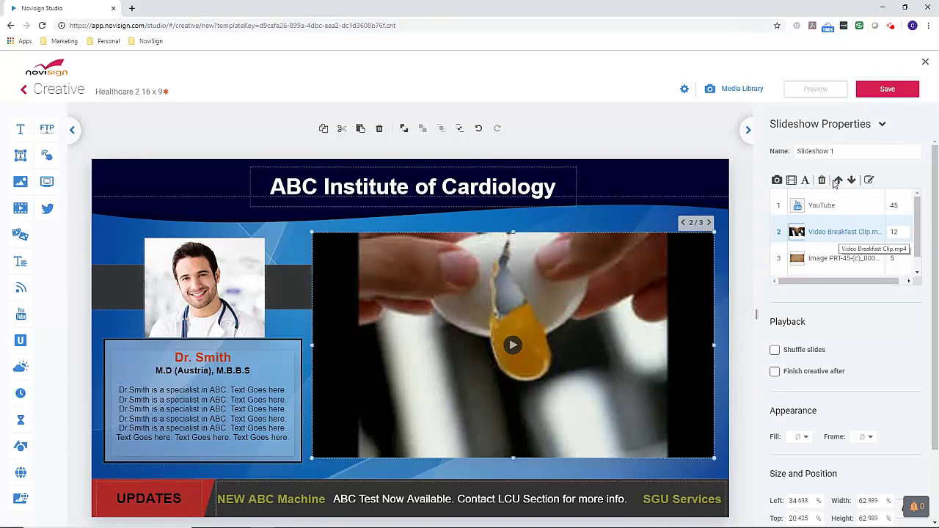
pyautogui.click(822, 182)
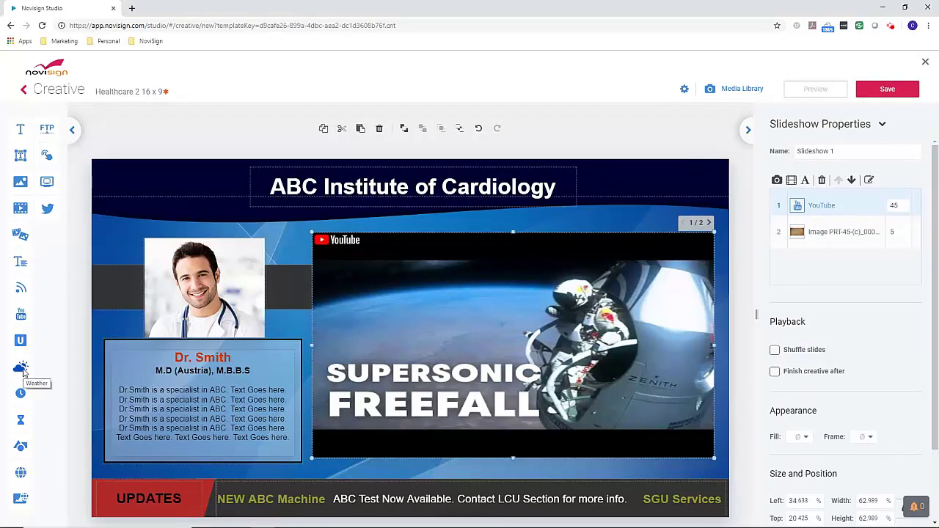
pyautogui.moveTo(21, 371); pyautogui.dragTo(144, 195)
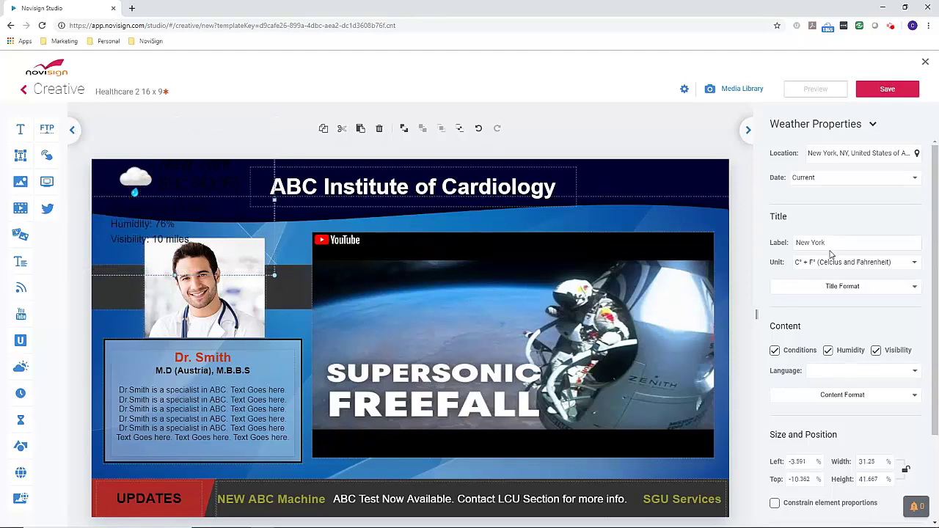
# Change the weather widget's title text colour to white in Title Format.
pyautogui.click(841, 288)
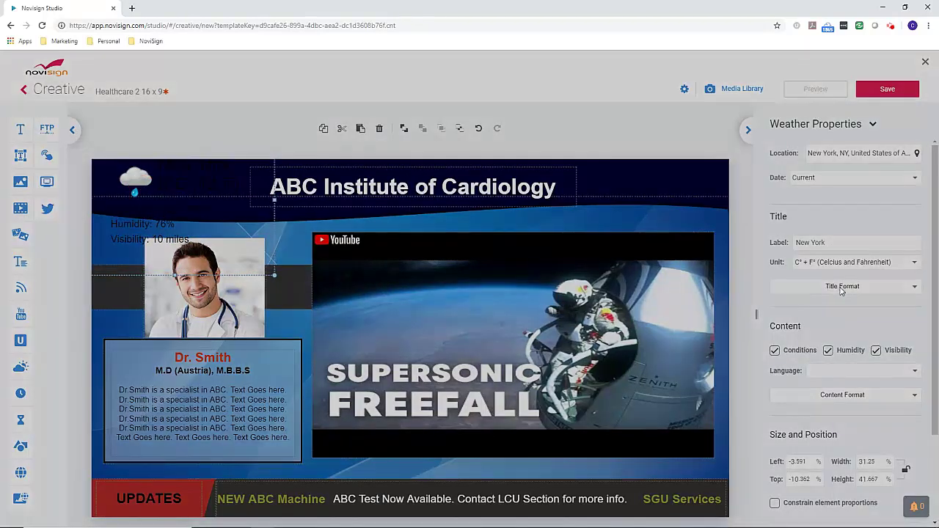
pyautogui.click(920, 192)
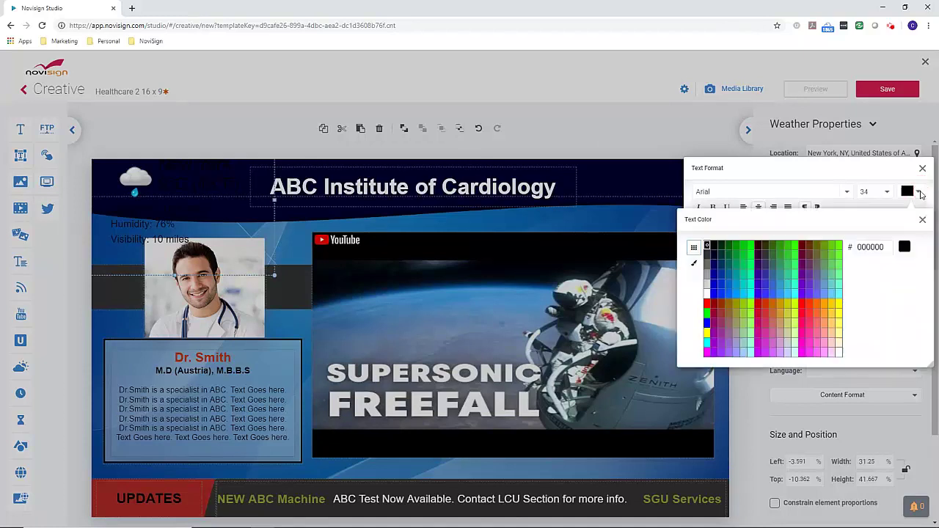
pyautogui.click(707, 294)
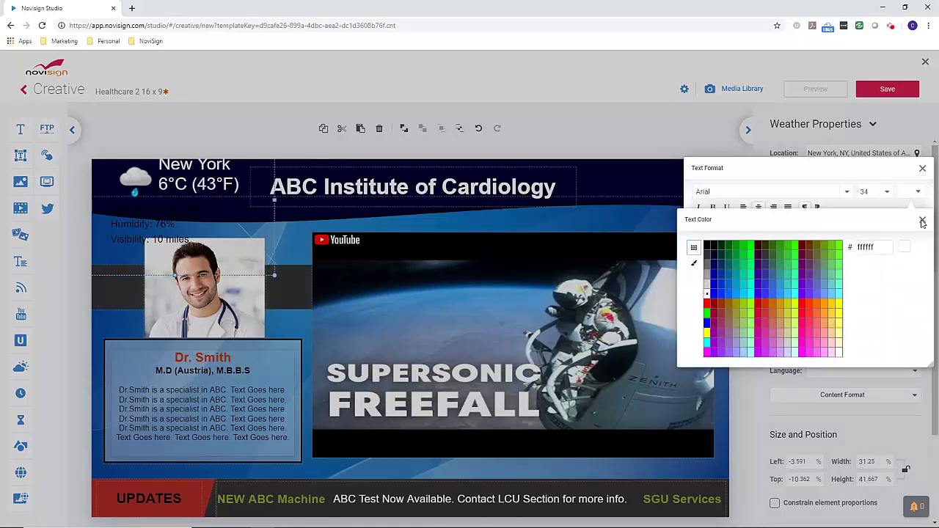
pyautogui.click(921, 222)
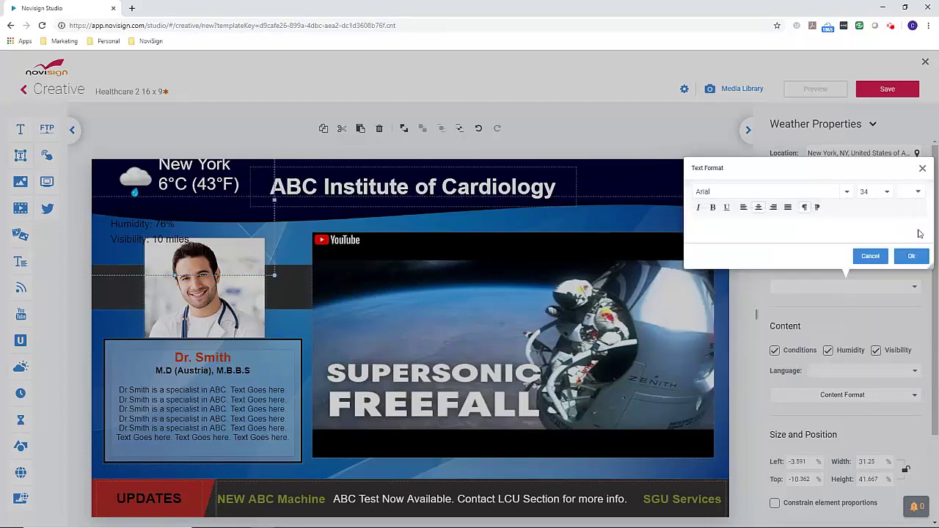
pyautogui.click(911, 256)
# Change the weather widget's location to Chicago, Illinois.
pyautogui.click(862, 154)
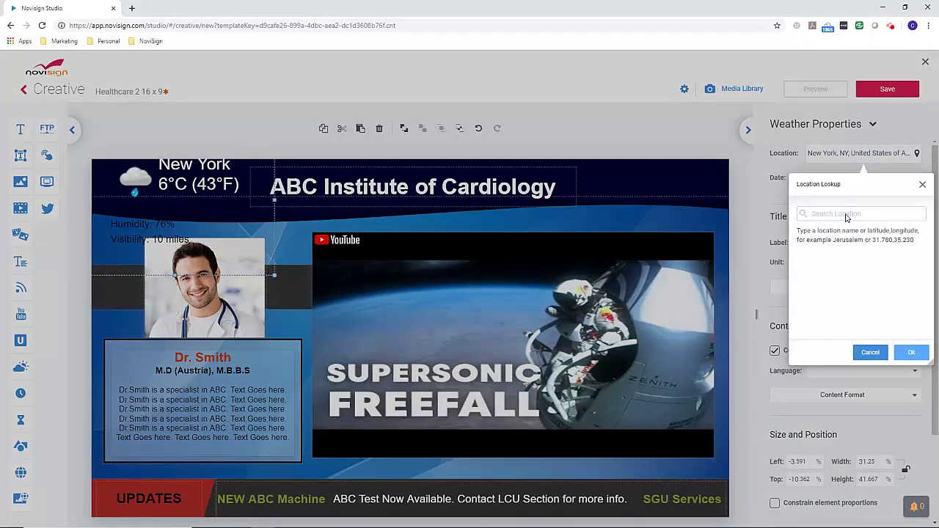
pyautogui.click(846, 215)
pyautogui.write('chicago')
pyautogui.click(844, 231)
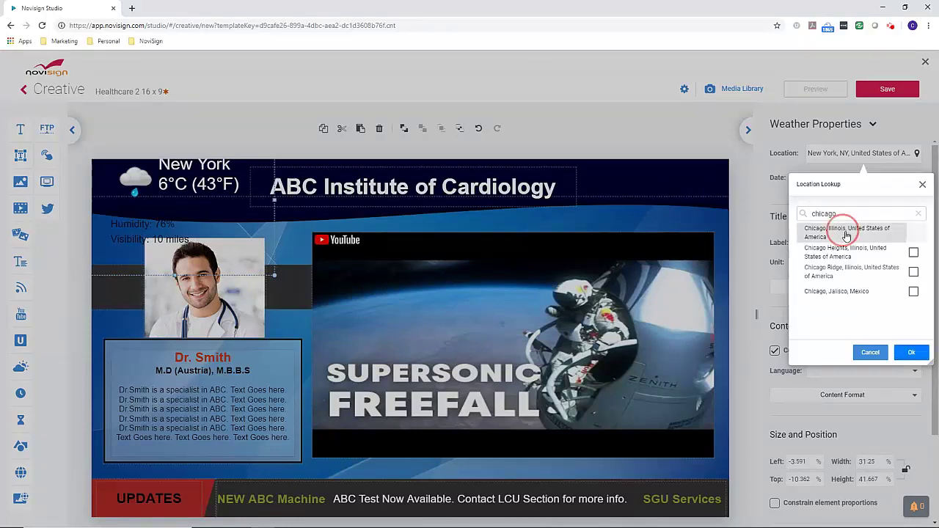
pyautogui.click(911, 354)
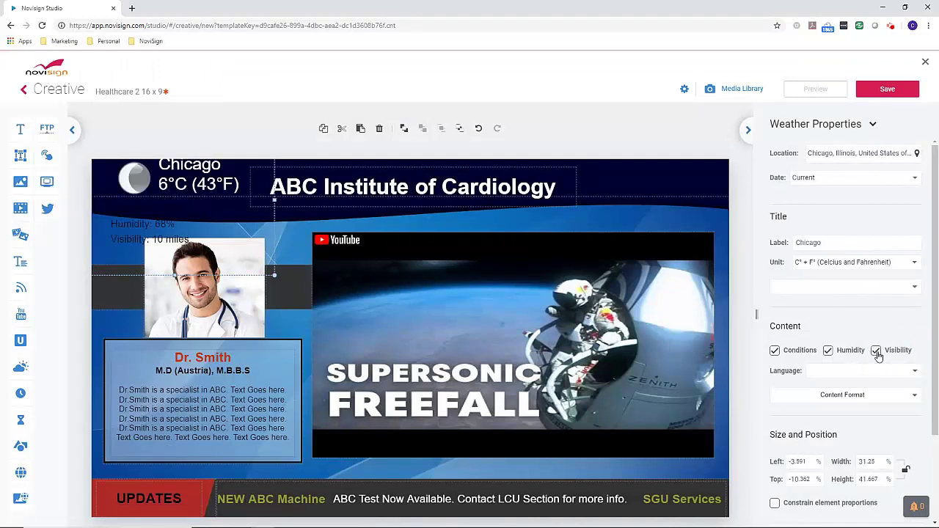
# Hide the conditions, humidity and visibility lines and shrink the widget's height.
pyautogui.click(828, 351)
pyautogui.click(877, 350)
pyautogui.click(775, 351)
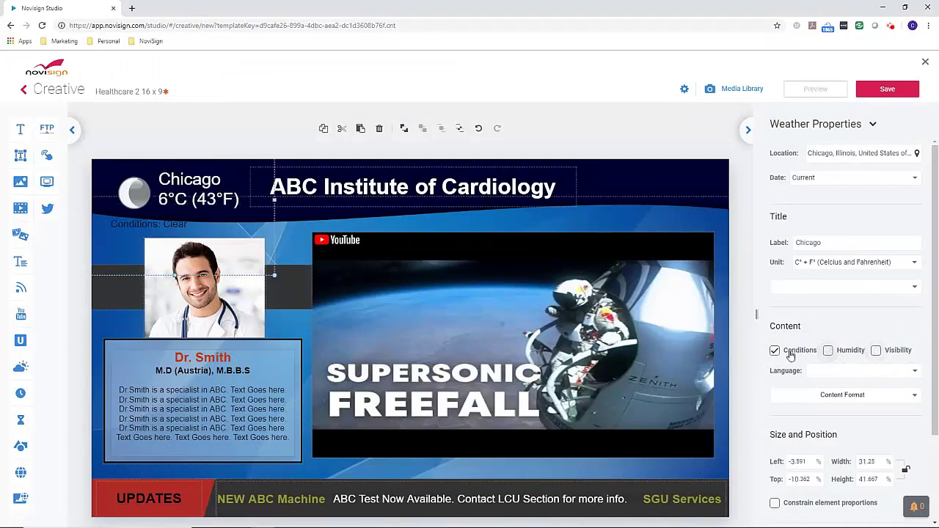
pyautogui.moveTo(173, 274); pyautogui.dragTo(169, 240)
pyautogui.click(169, 126)
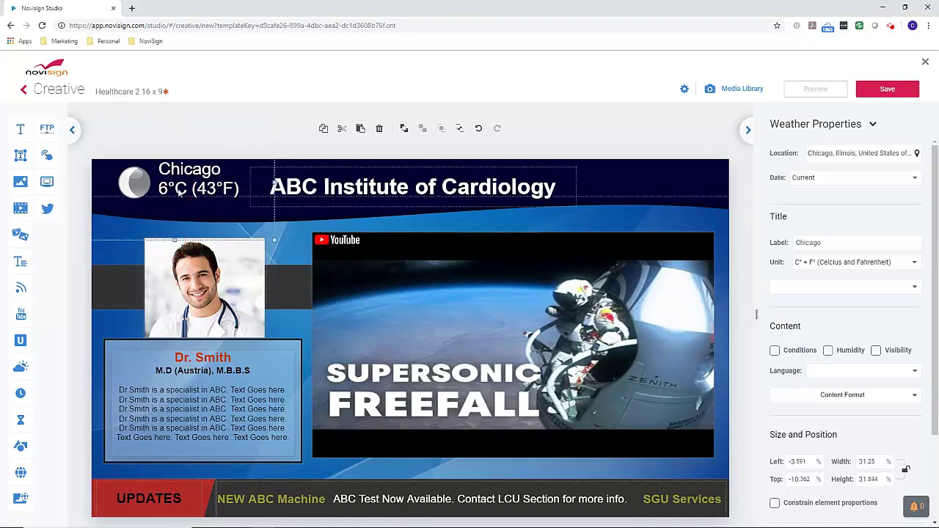
# Switch the temperature unit to Fahrenheit and nudge the widget slightly lower.
pyautogui.click(847, 262)
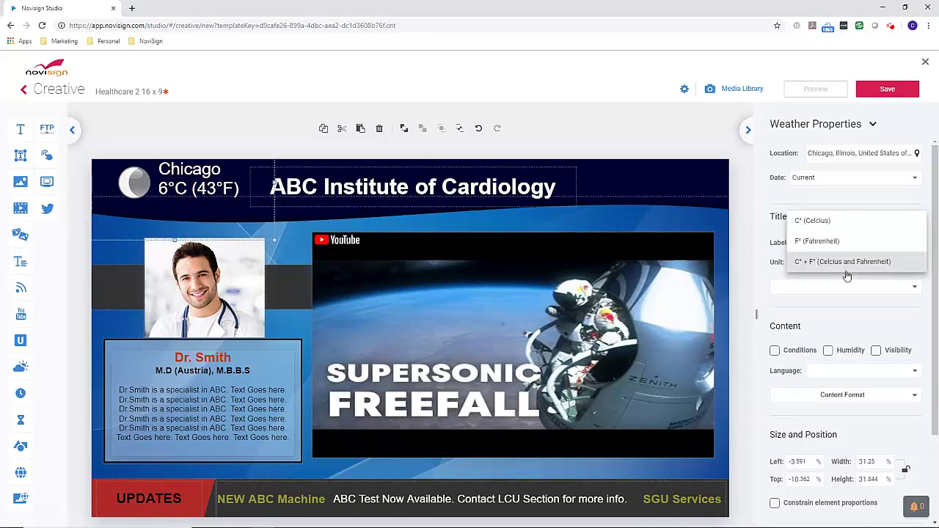
pyautogui.click(822, 239)
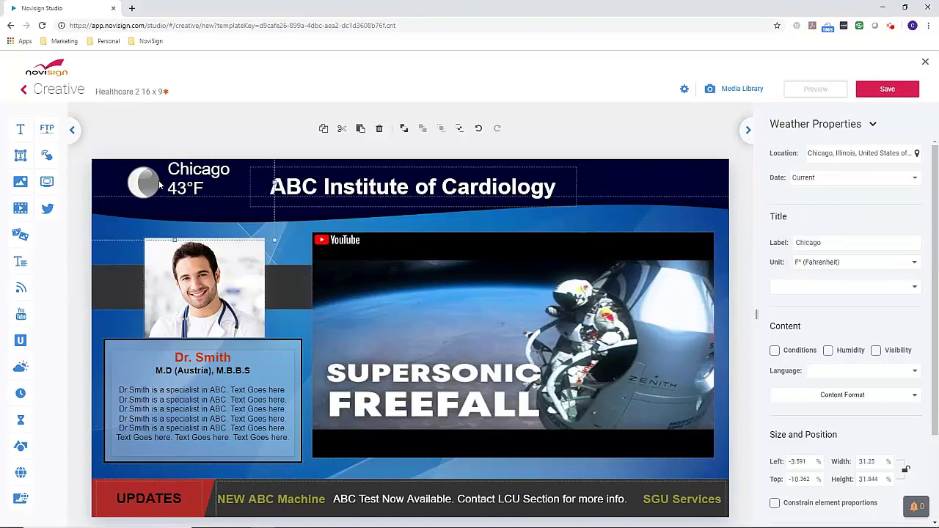
pyautogui.moveTo(159, 185); pyautogui.dragTo(162, 211)
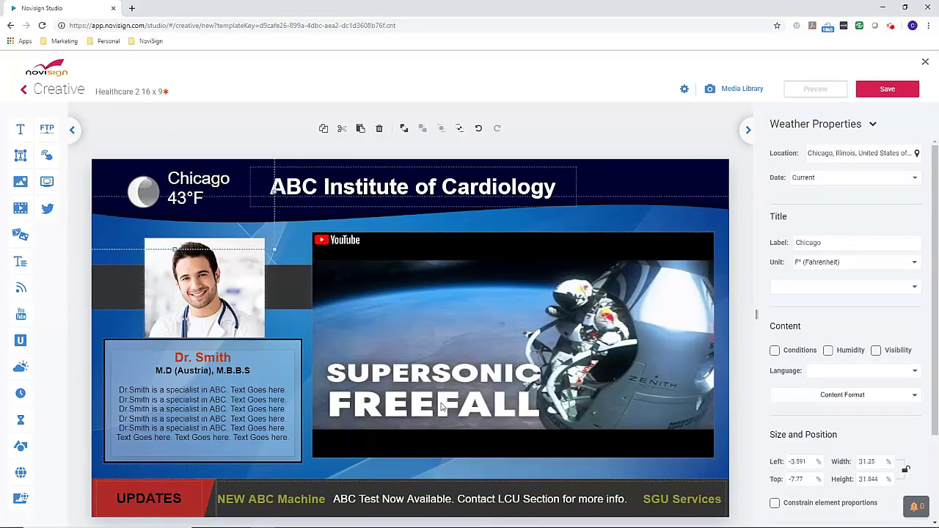
# Add a third ticker entry titled 'Flu Shots' with the text 'Free shots today'.
pyautogui.click(440, 499)
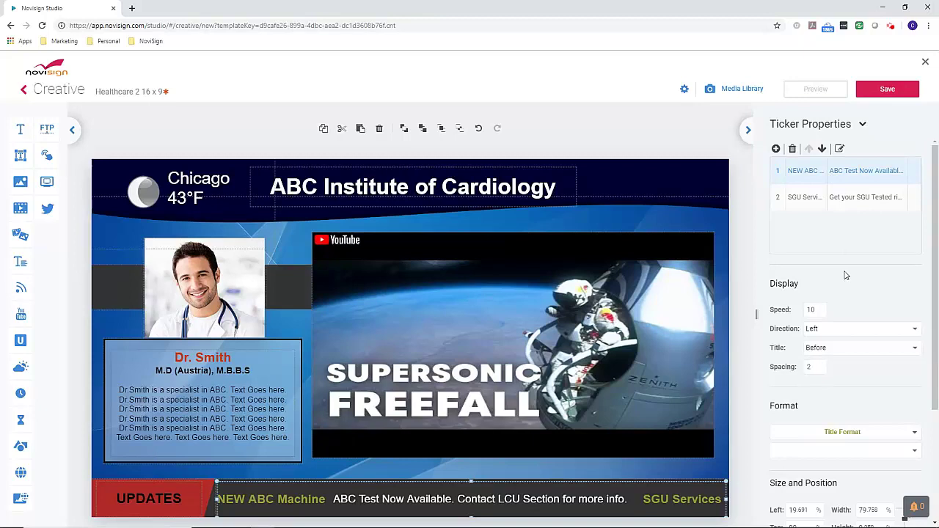
pyautogui.click(776, 149)
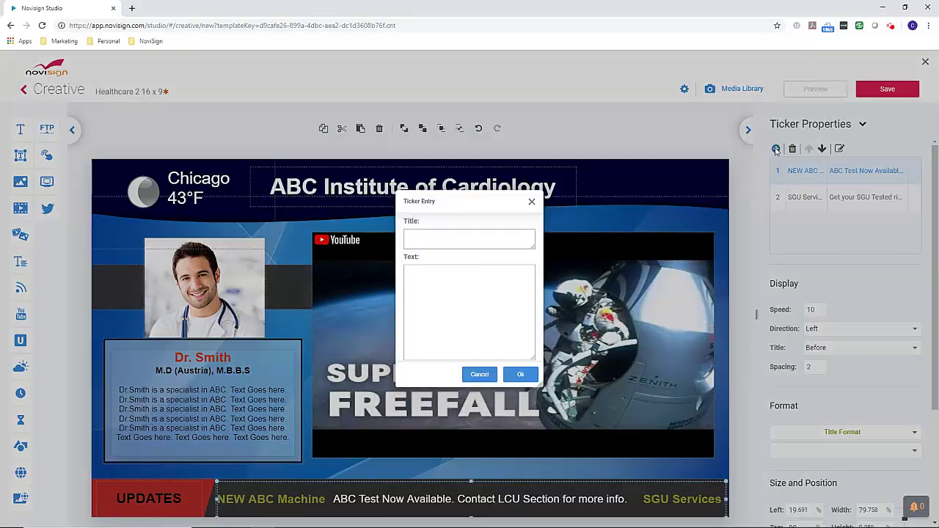
pyautogui.click(475, 239)
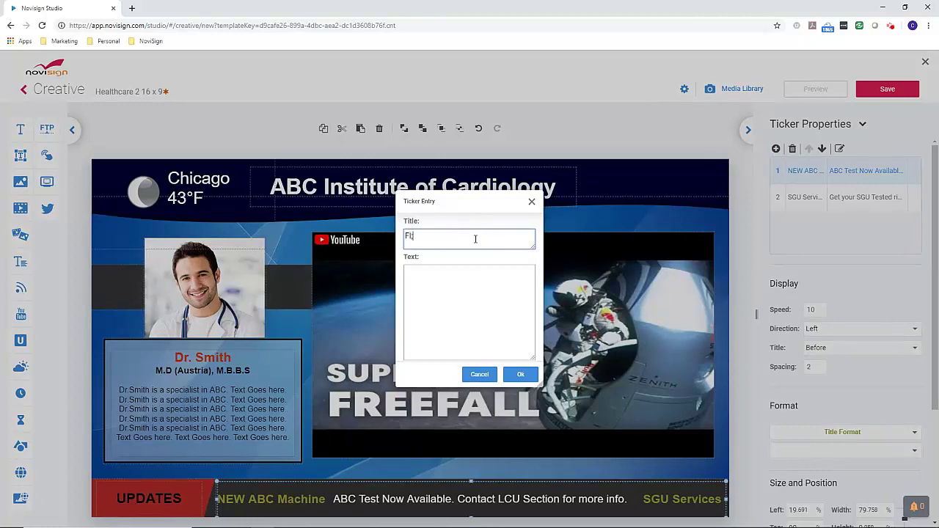
pyautogui.write('Flu Shots')
pyautogui.press('Tab')
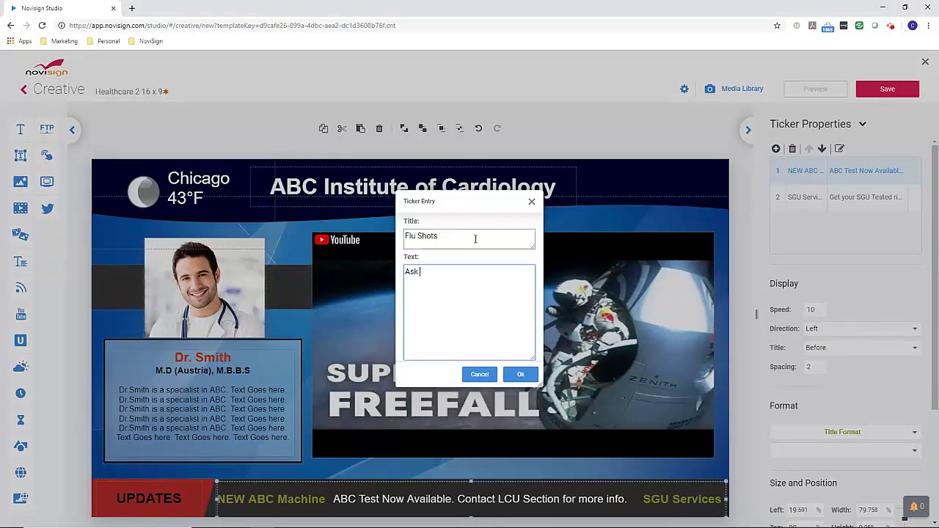
pyautogui.press('BackSpace')
pyautogui.press('BackSpace')
pyautogui.write('Free shots today')
pyautogui.click(528, 375)
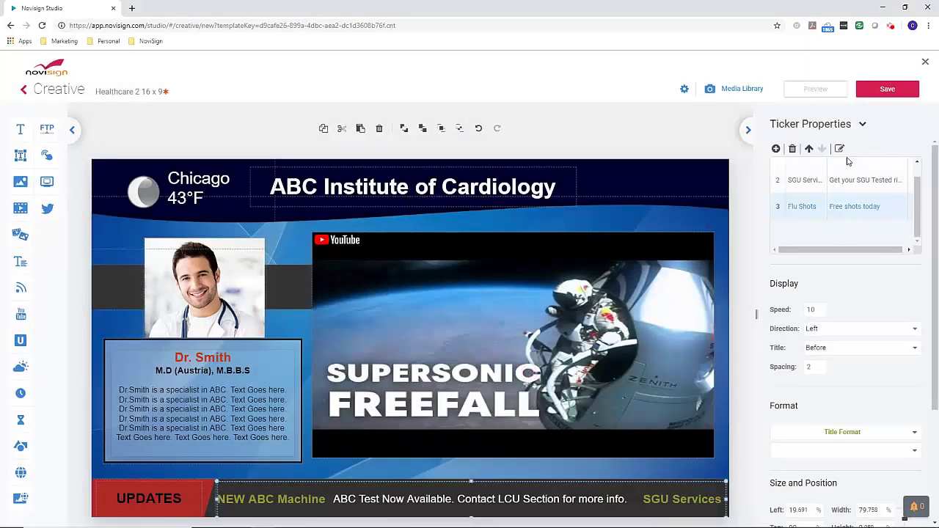
pyautogui.moveTo(917, 213); pyautogui.dragTo(917, 198)
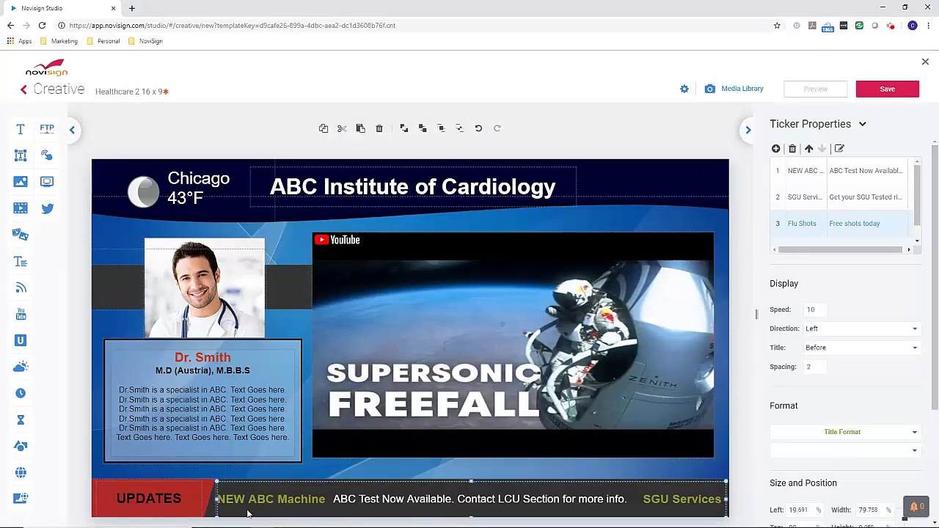
pyautogui.click(821, 329)
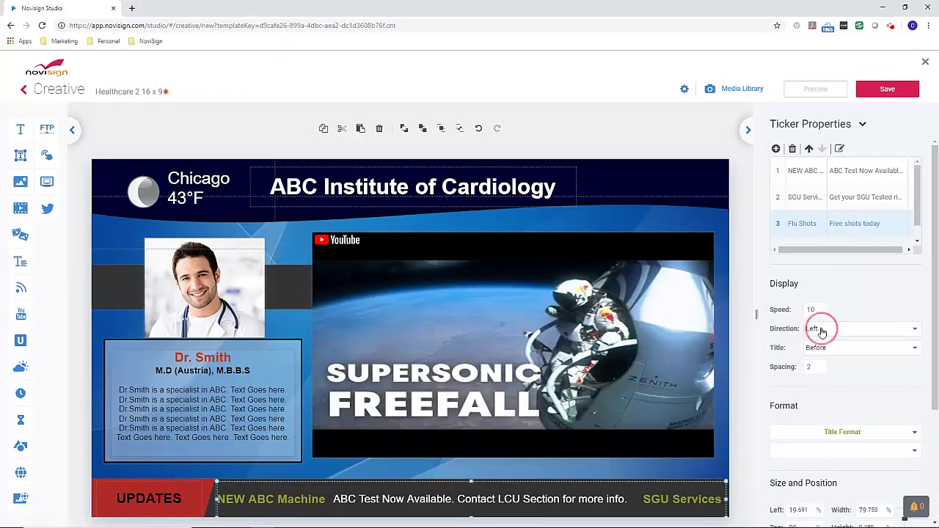
pyautogui.click(815, 348)
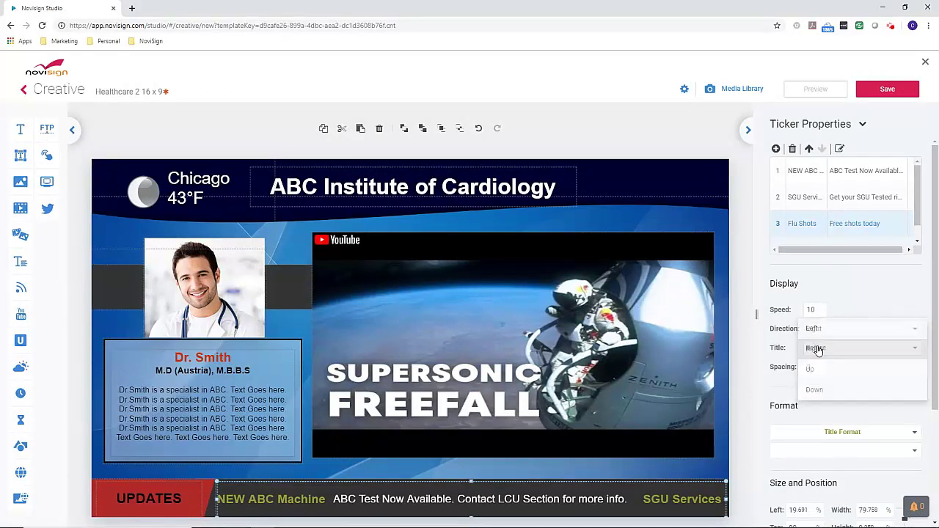
pyautogui.click(819, 329)
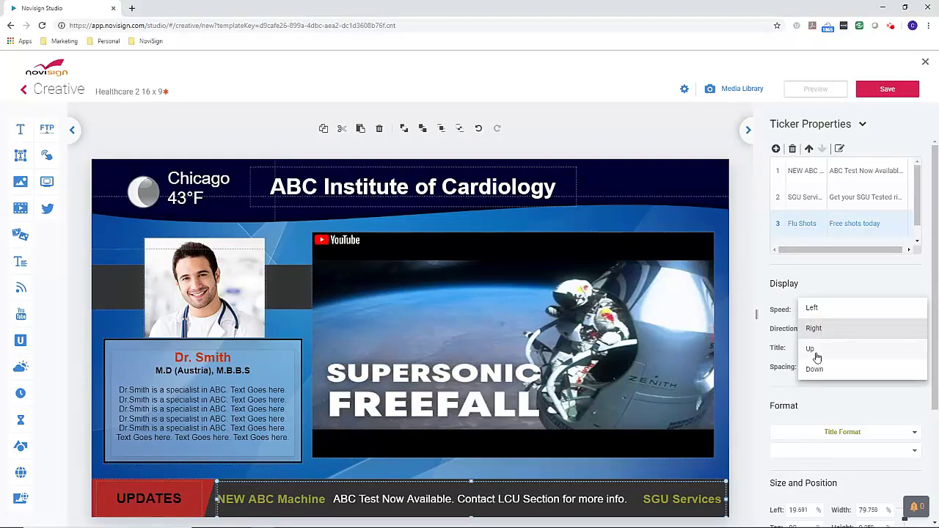
pyautogui.click(813, 350)
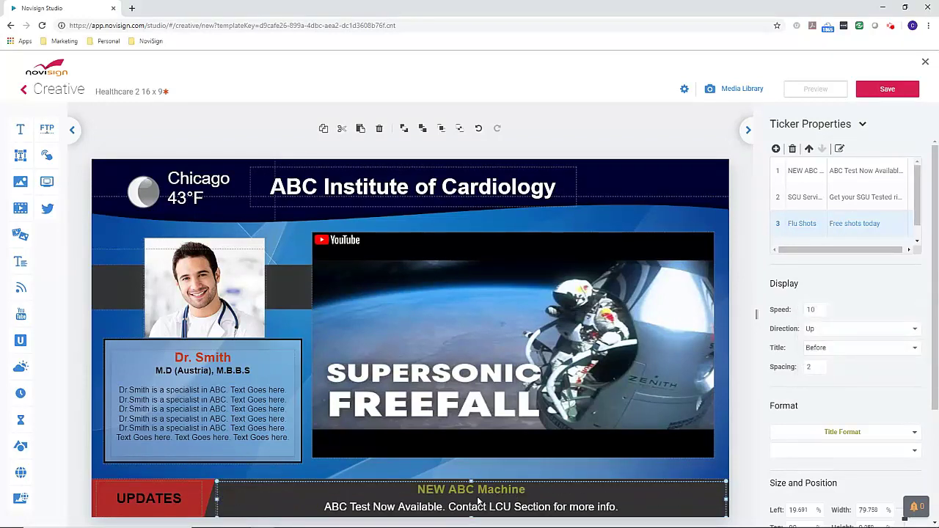
pyautogui.click(822, 334)
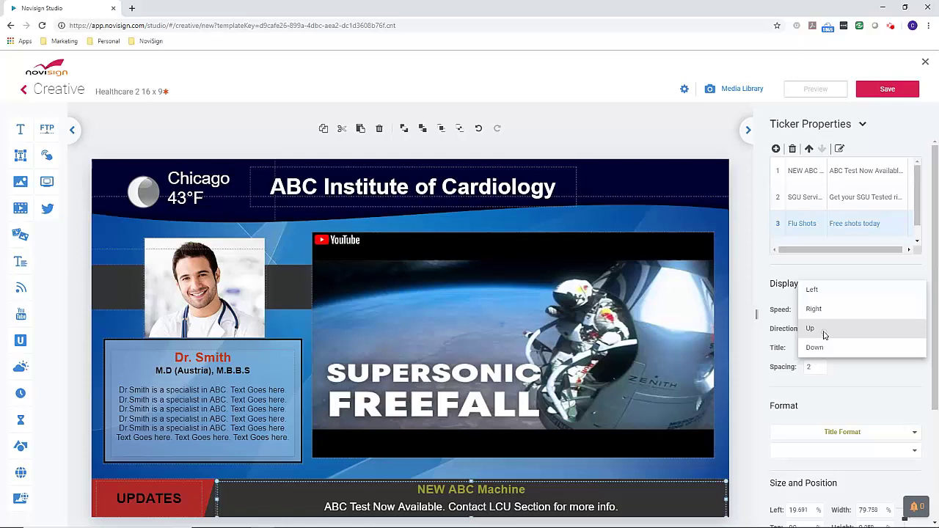
pyautogui.click(813, 287)
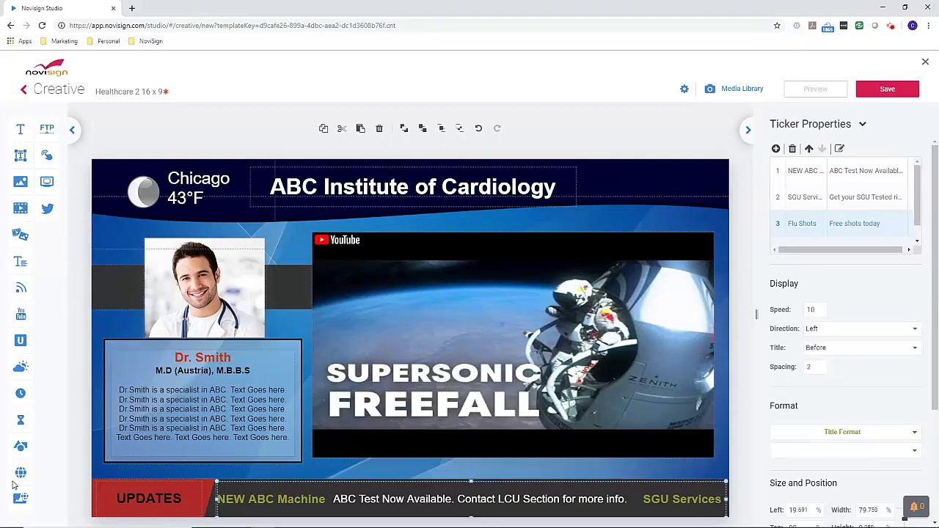
# Delete the YouTube slideshow and put a WebPage widget, enlarged to about 62%, in its place.
pyautogui.click(363, 316)
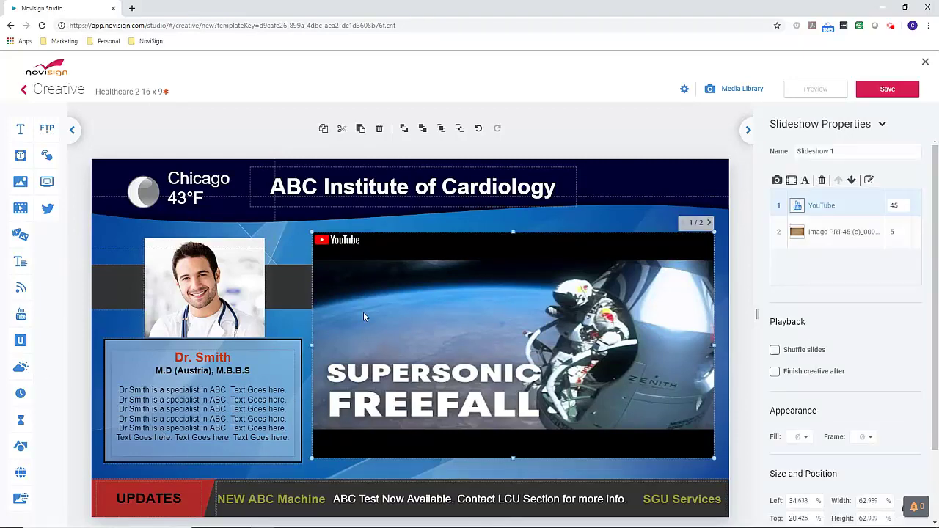
pyautogui.press('Delete')
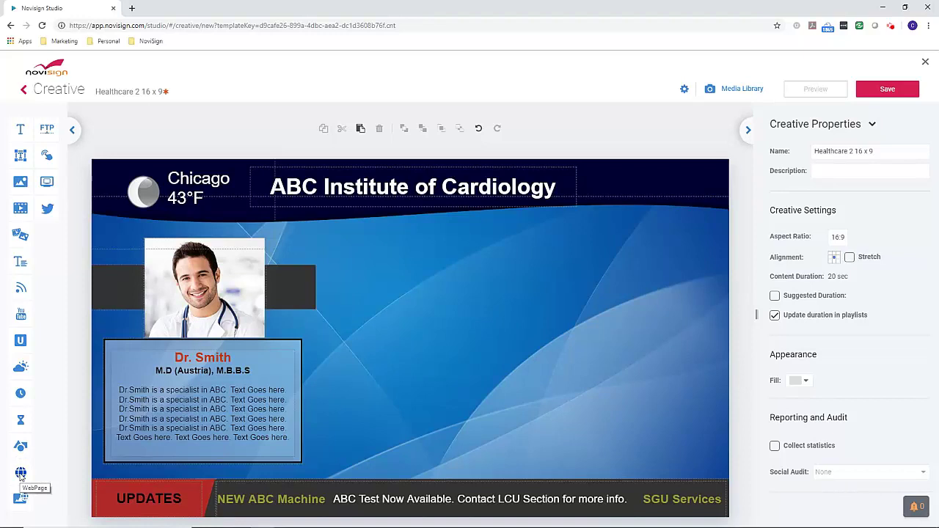
pyautogui.moveTo(21, 474); pyautogui.dragTo(535, 313)
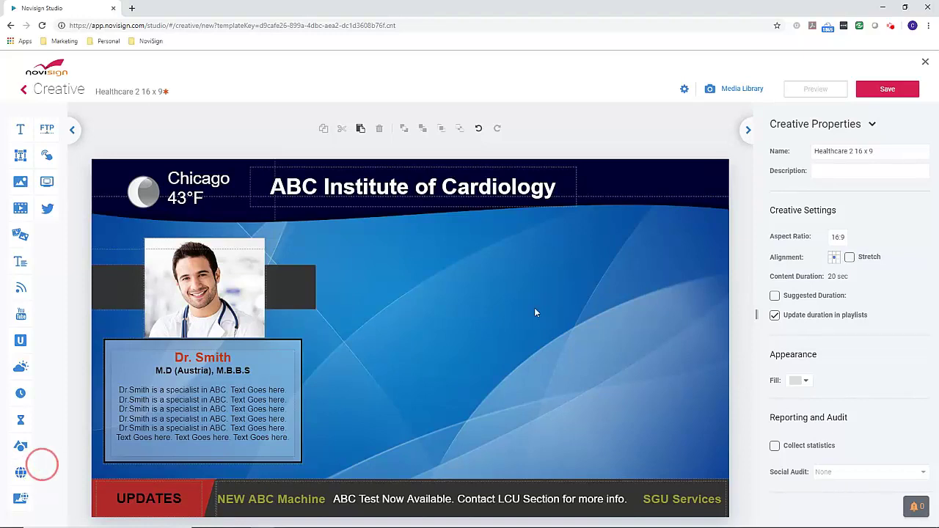
pyautogui.moveTo(476, 301); pyautogui.dragTo(432, 308)
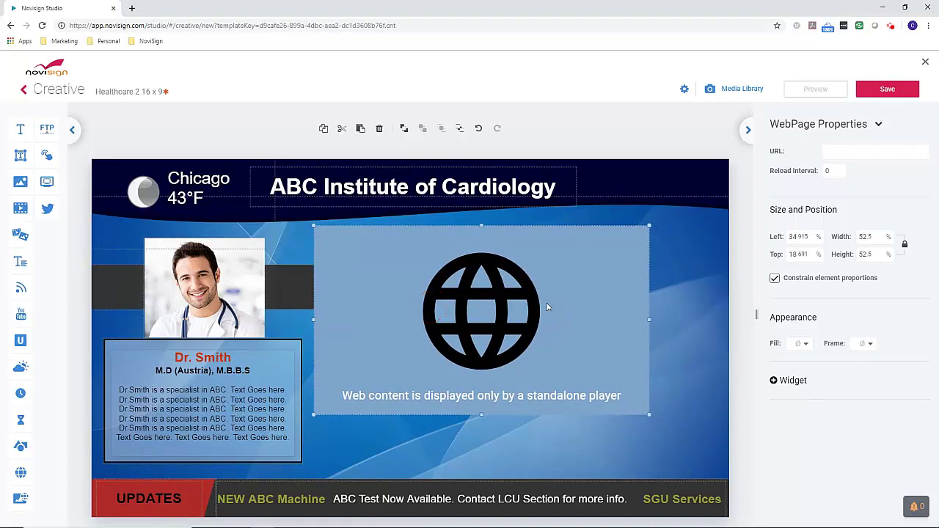
pyautogui.moveTo(650, 416); pyautogui.dragTo(711, 449)
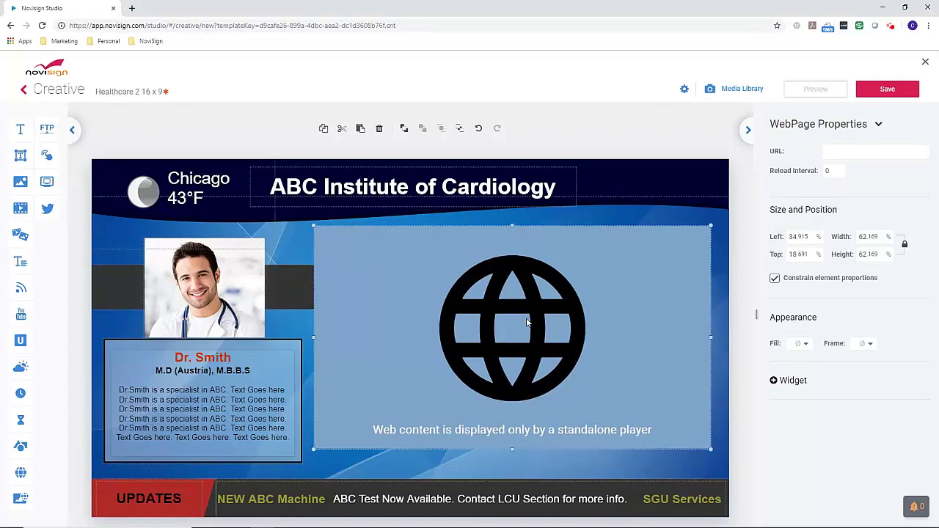
pyautogui.click(852, 155)
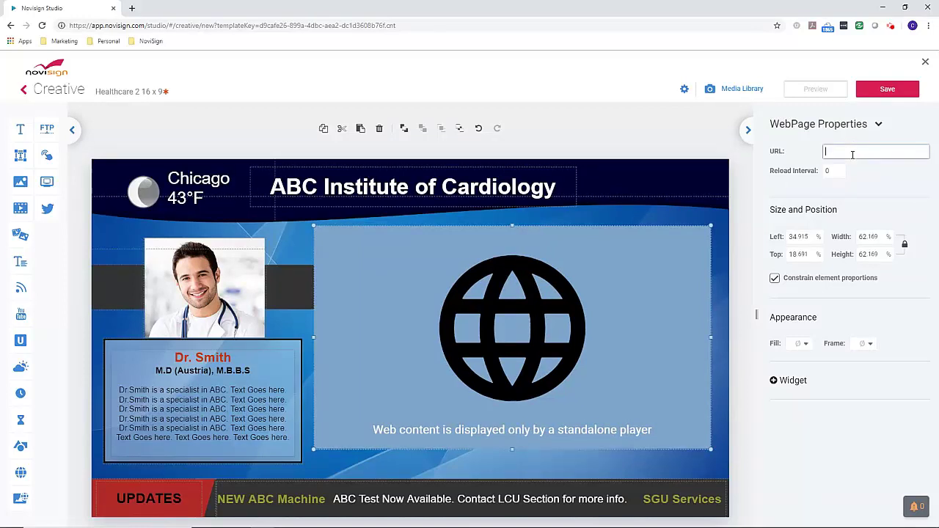